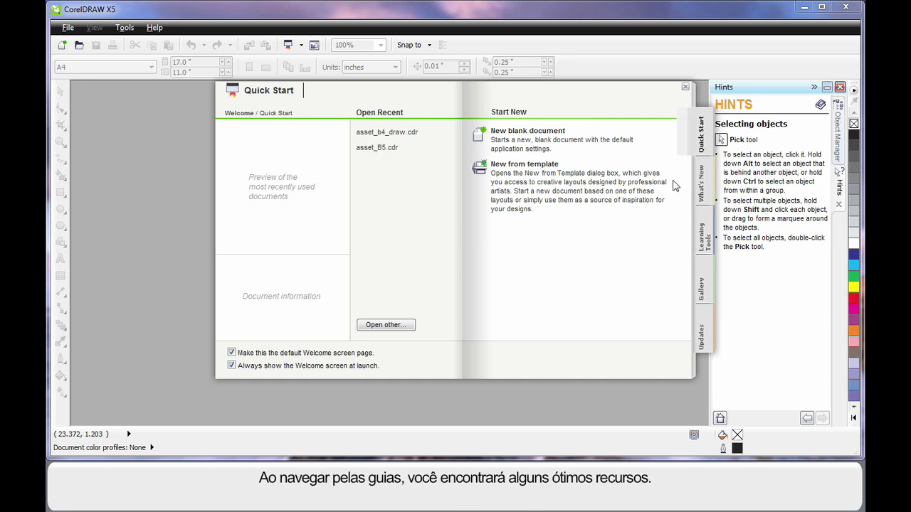
# Browse the welcome screen's learning resources and sample gallery, then return to Quick Start
pyautogui.click(703, 238)
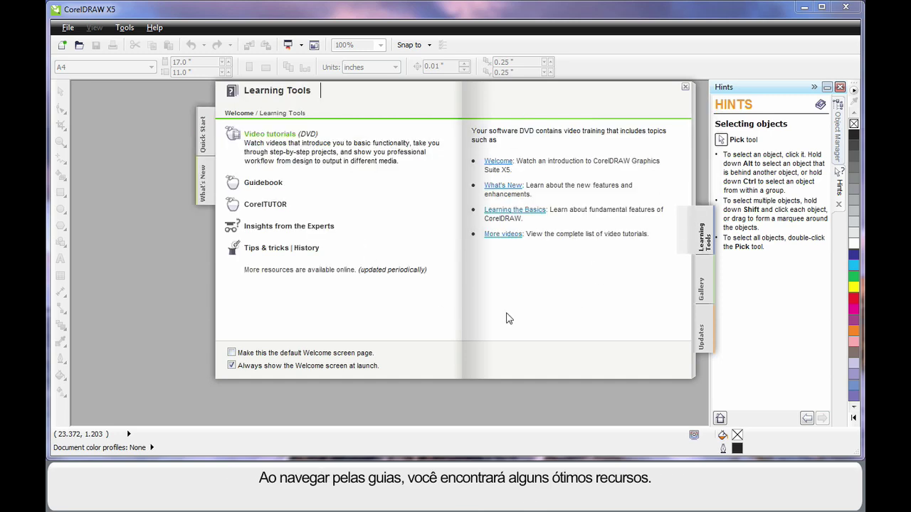
pyautogui.click(701, 288)
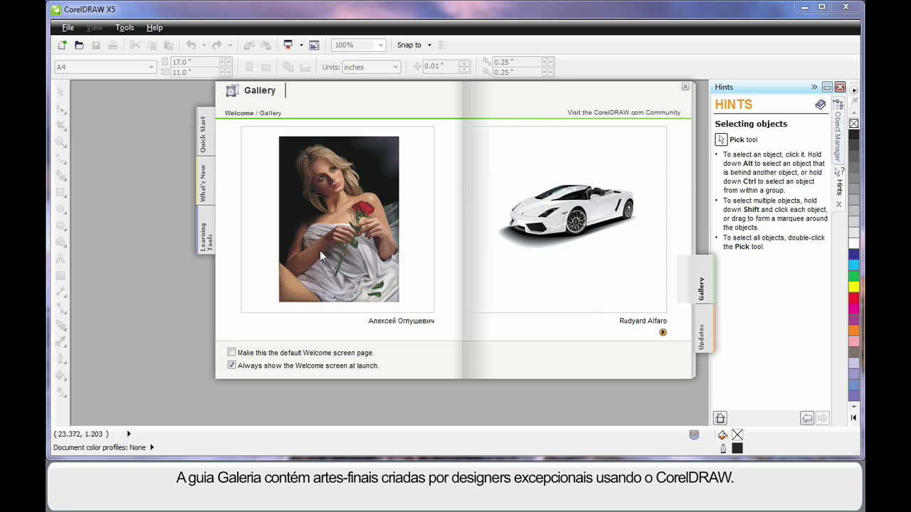
pyautogui.click(202, 135)
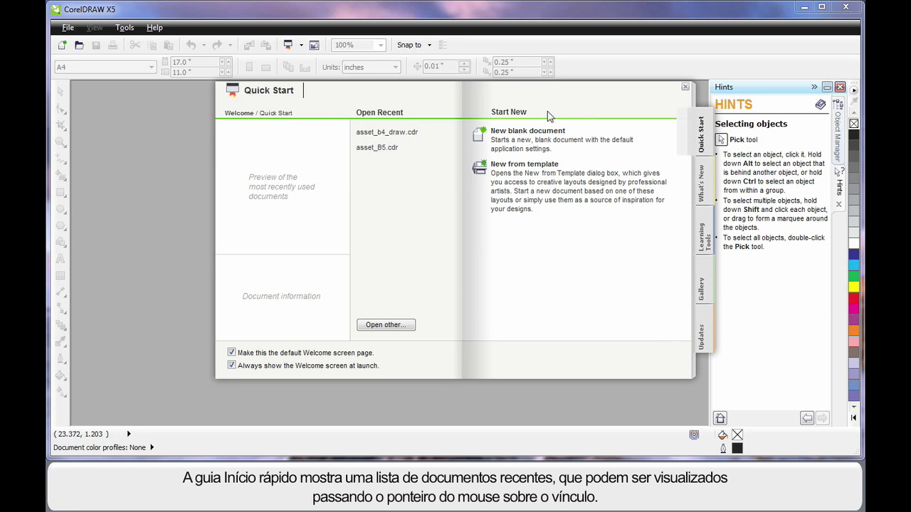
pyautogui.moveTo(390, 136)
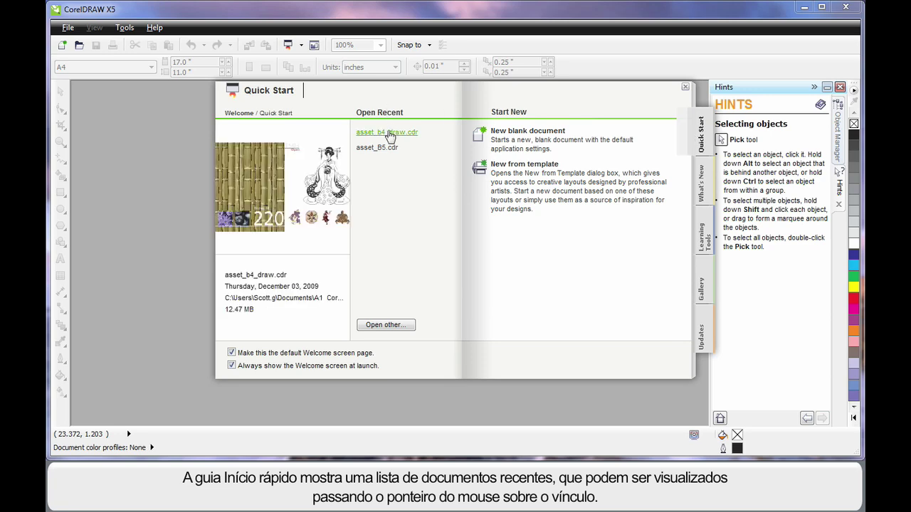
pyautogui.moveTo(385, 151)
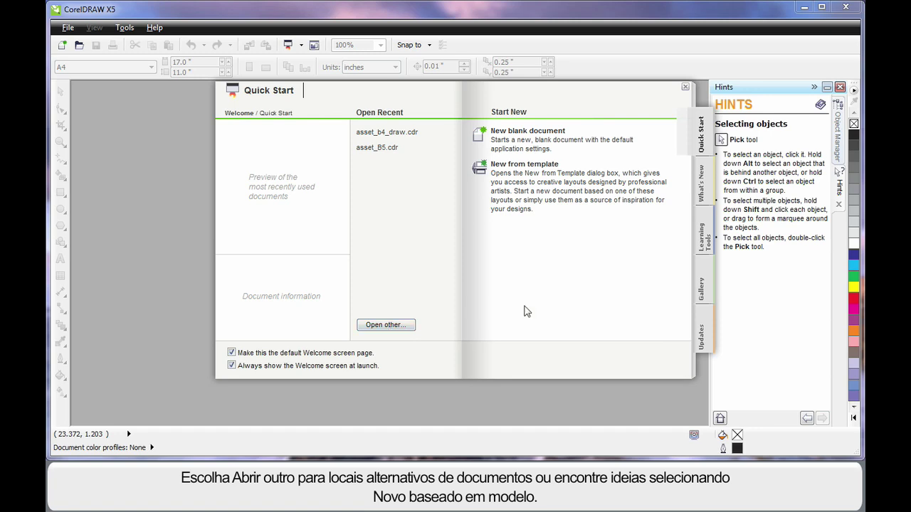
# Create a new blank document, Untitled-1, with the CorelDRAW default preset
pyautogui.click(551, 136)
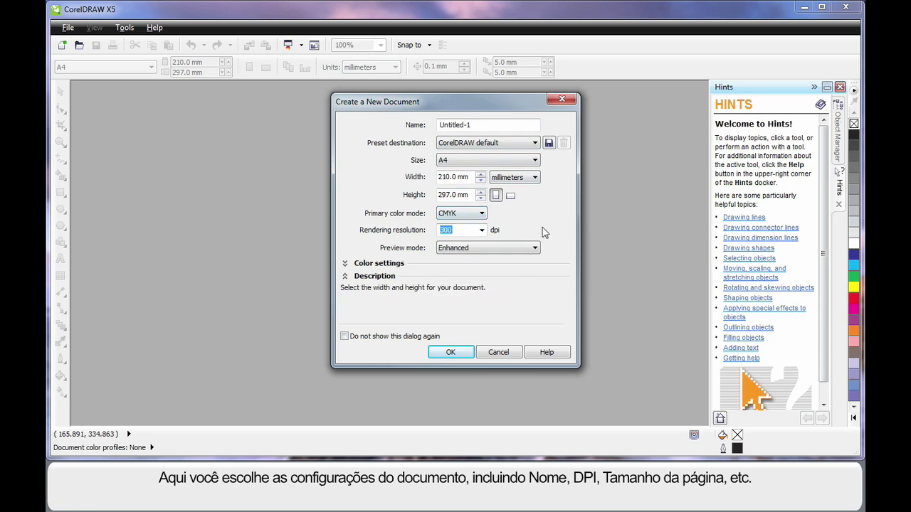
pyautogui.click(535, 143)
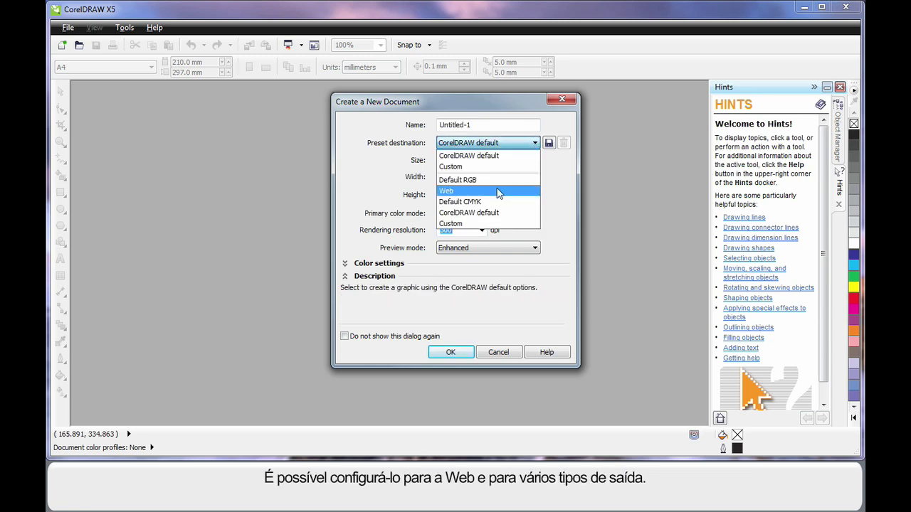
pyautogui.click(562, 197)
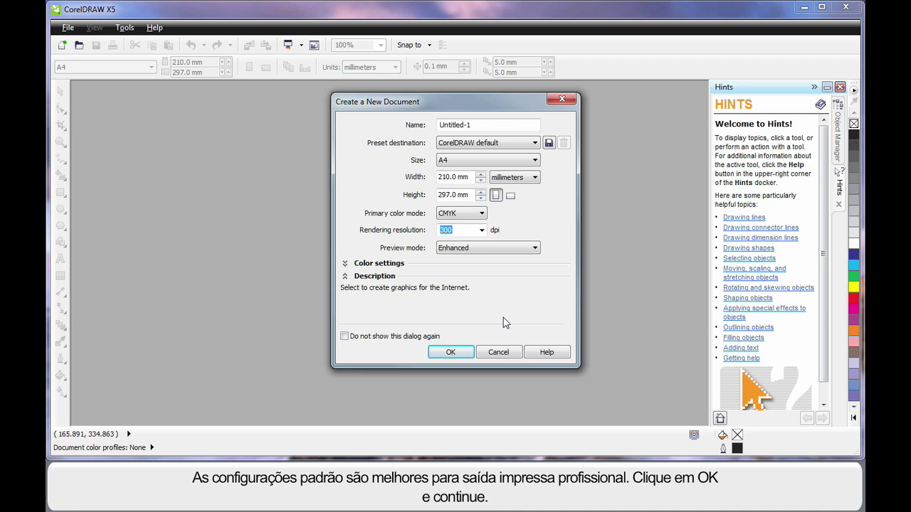
pyautogui.click(451, 352)
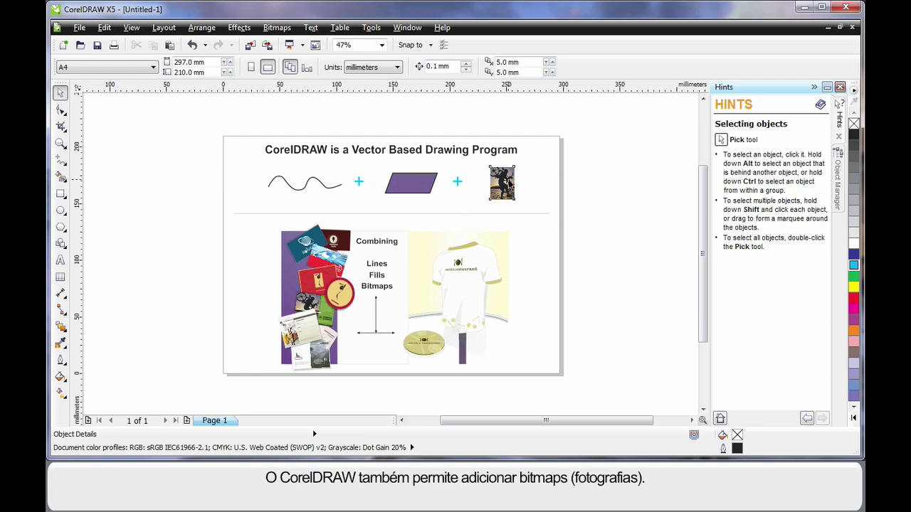
# Select the photo bitmap beside the title in the header row
pyautogui.click(505, 178)
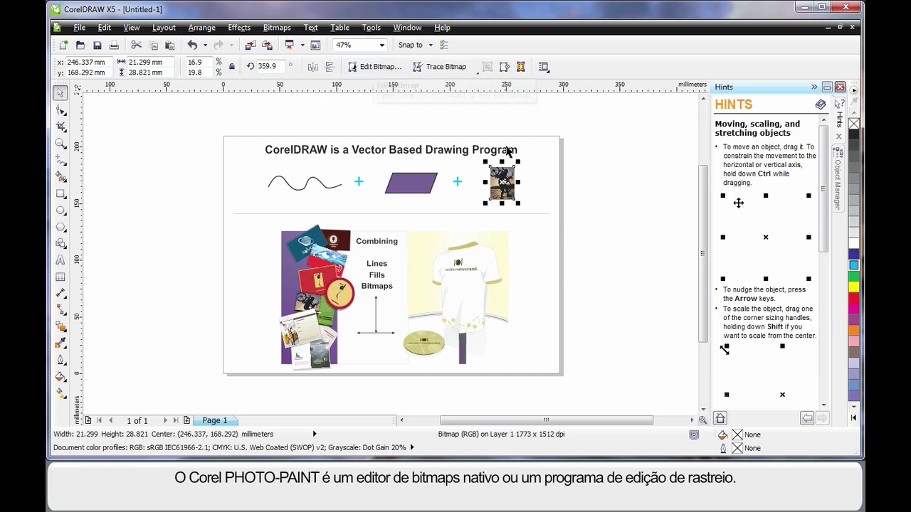
# Deselect the photo by clicking an empty spot below the divider
pyautogui.click(570, 299)
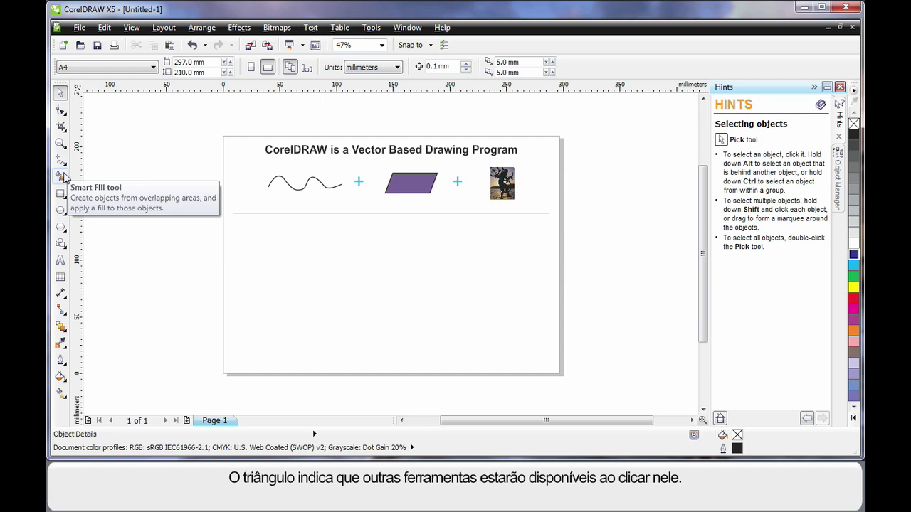
# Activate the Freehand tool (F5) from the toolbox's Curve flyout
pyautogui.click(64, 131)
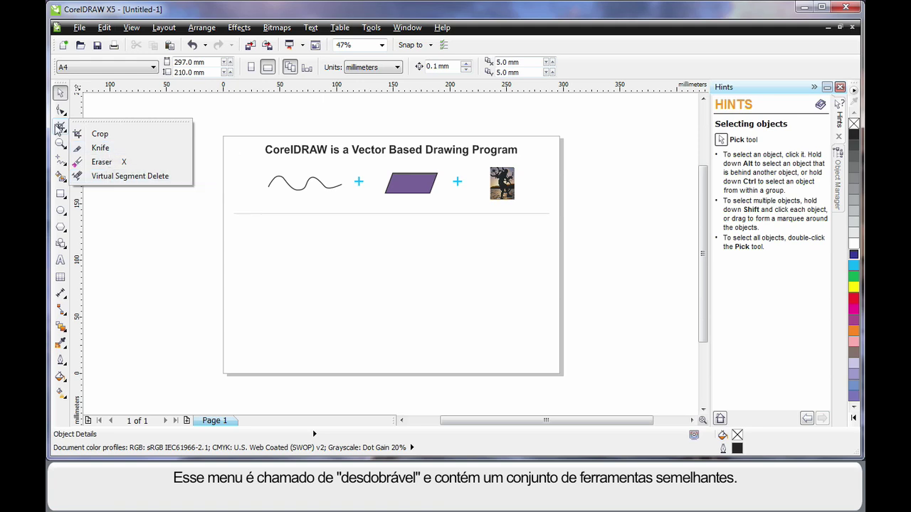
pyautogui.click(61, 163)
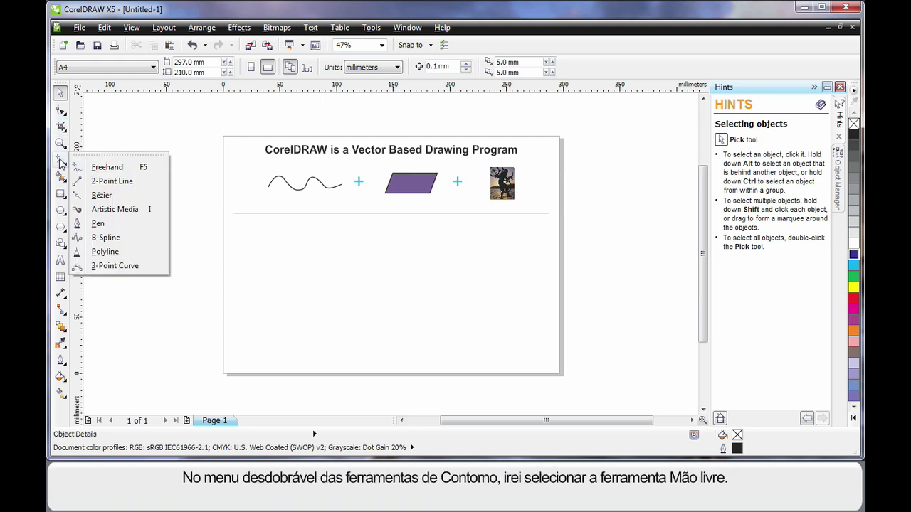
pyautogui.click(106, 170)
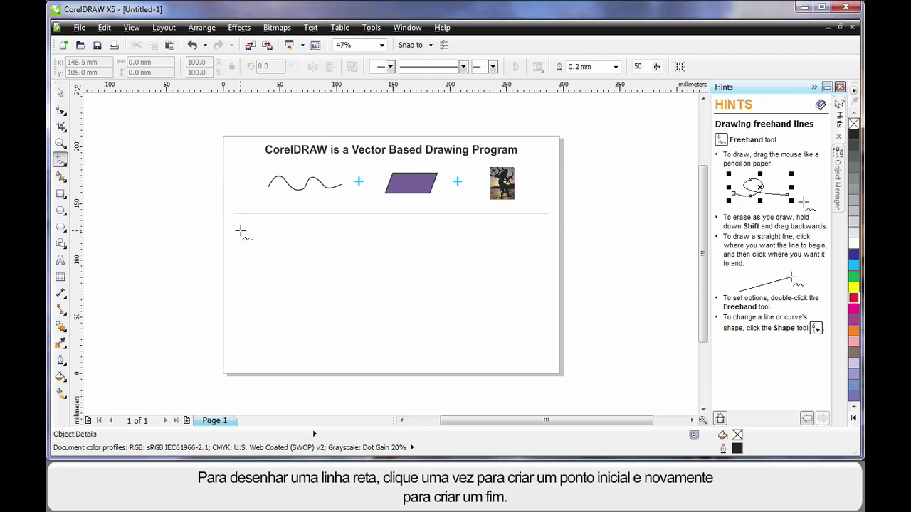
# Draw a two-node straight line across the page and a wavy freehand curve beneath it
pyautogui.click(241, 231)
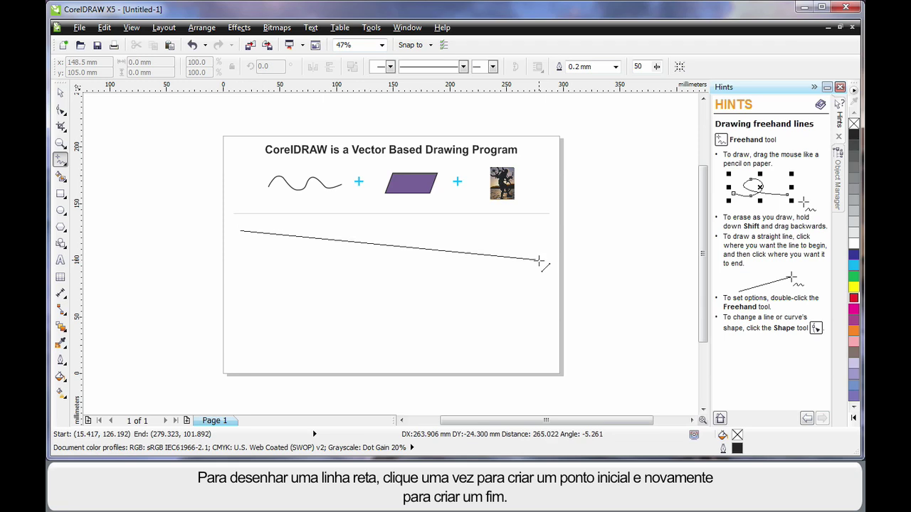
pyautogui.click(540, 261)
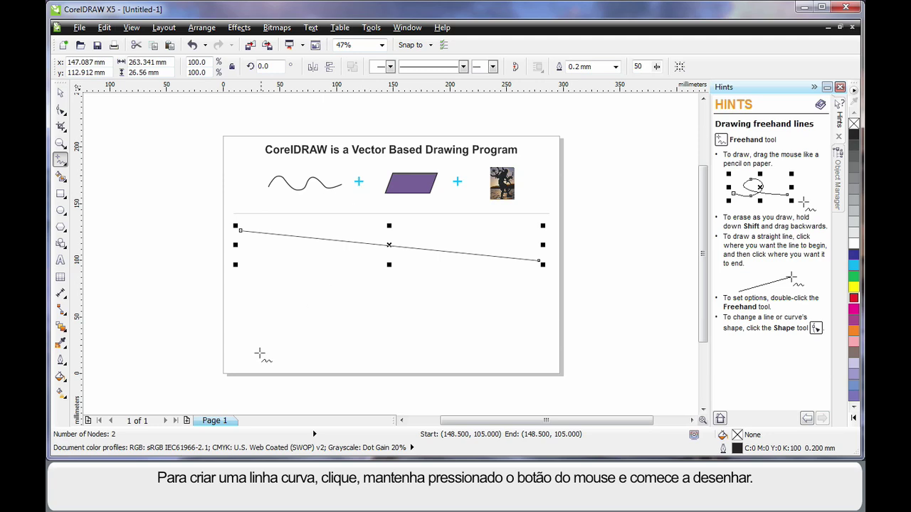
pyautogui.moveTo(232, 358); pyautogui.dragTo(241, 330)
pyautogui.moveTo(305, 279)
pyautogui.mouseDown()
pyautogui.moveTo(326, 328)
pyautogui.moveTo(363, 347)
pyautogui.moveTo(386, 312)
pyautogui.moveTo(416, 293)
pyautogui.moveTo(501, 347)
pyautogui.moveTo(525, 326)
pyautogui.mouseUp()
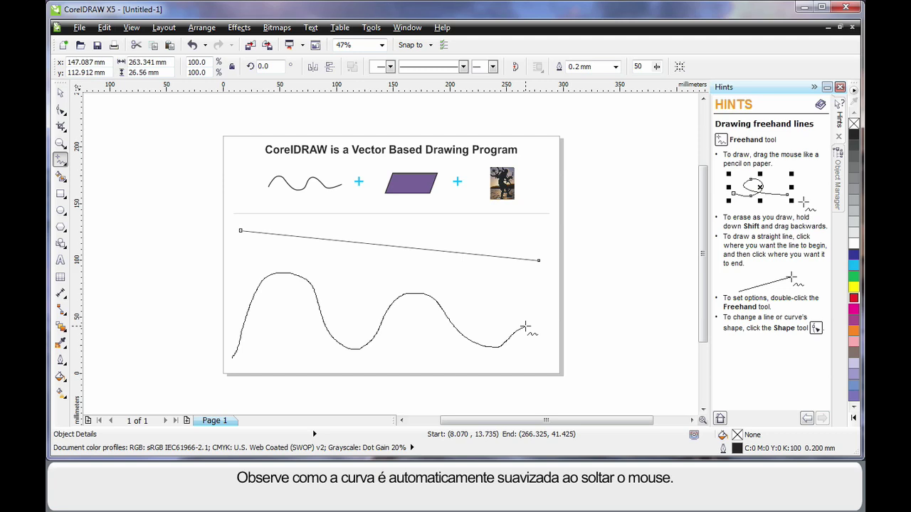
pyautogui.moveTo(525, 327); pyautogui.dragTo(524, 327)
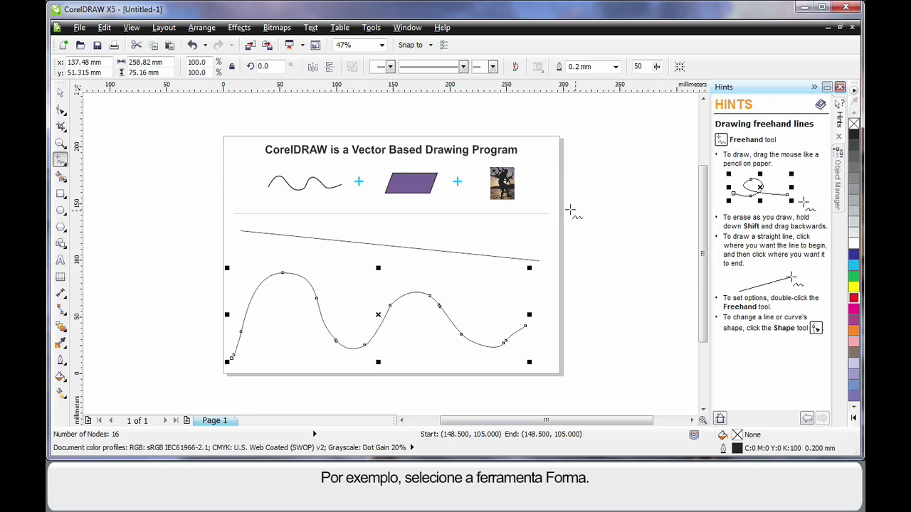
# With the Shape tool, delete the second-hump node and drag nodes and handles to reshape the wave
pyautogui.click(61, 111)
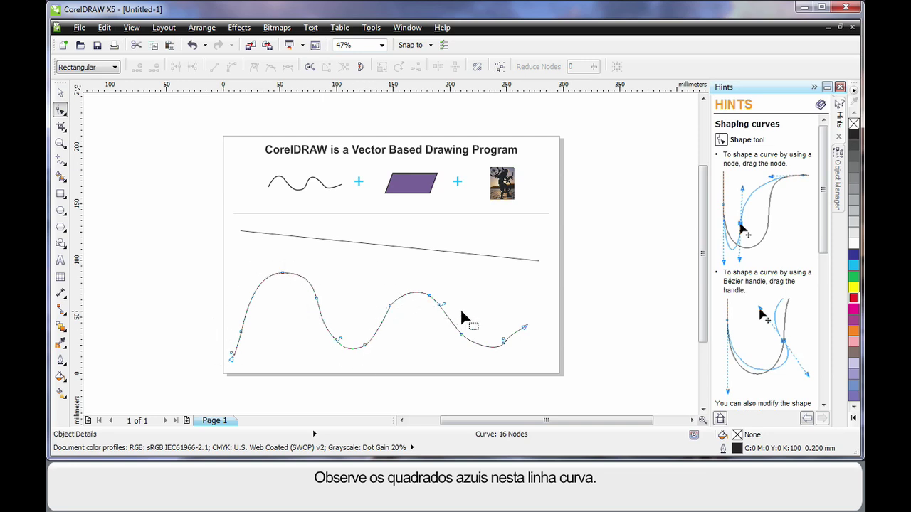
pyautogui.click(390, 306)
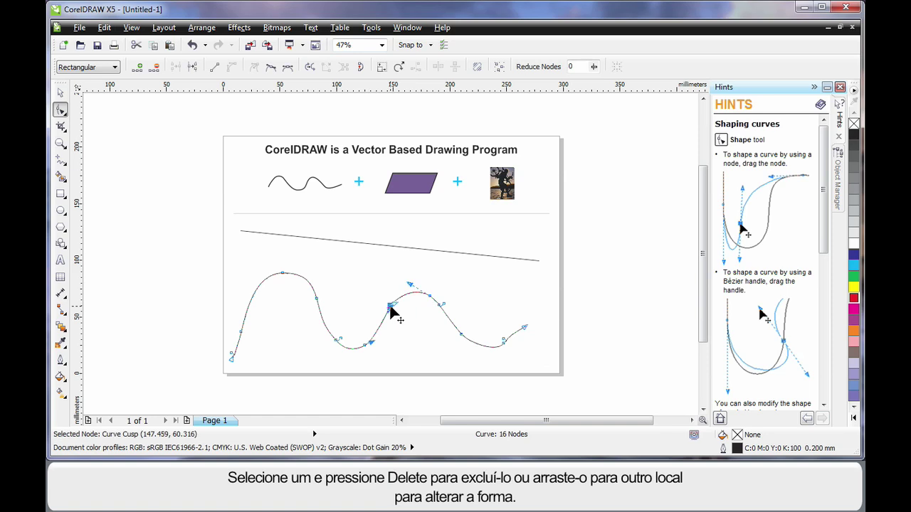
pyautogui.press('Delete')
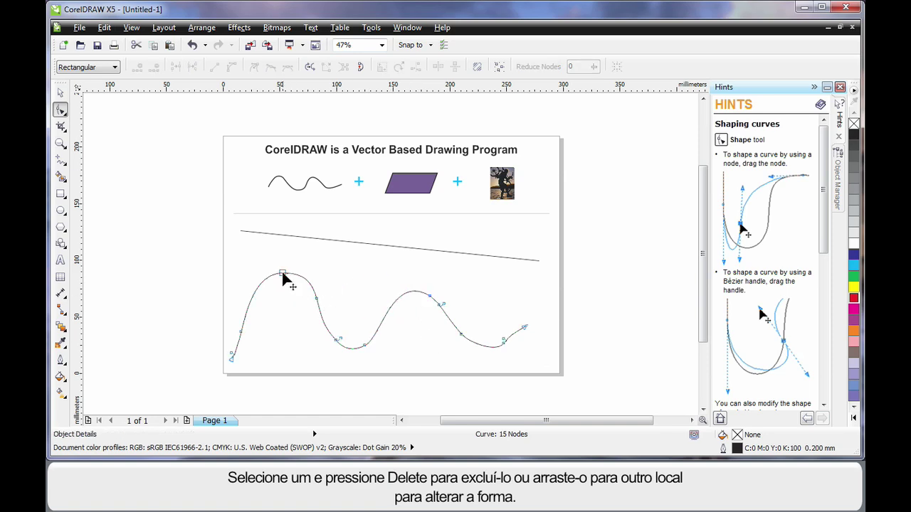
pyautogui.moveTo(282, 276); pyautogui.dragTo(249, 253)
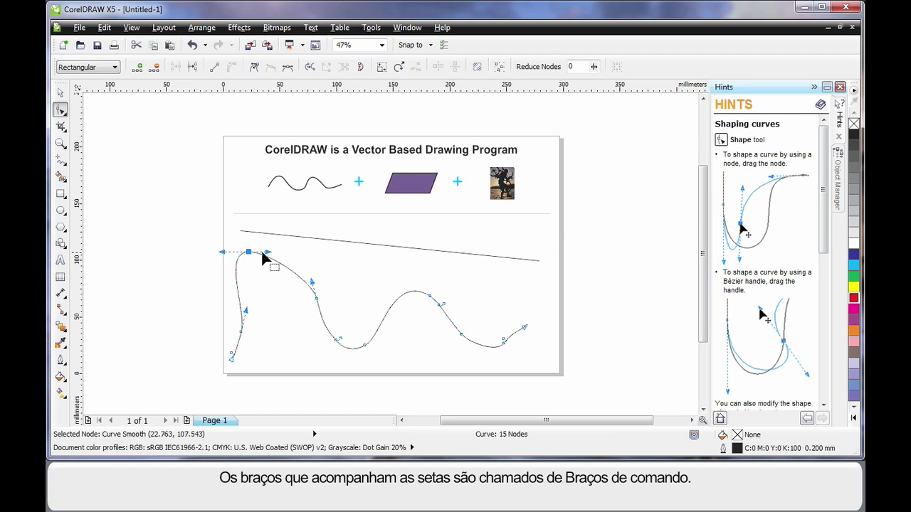
pyautogui.moveTo(269, 254); pyautogui.dragTo(392, 253)
pyautogui.moveTo(426, 294); pyautogui.dragTo(508, 282)
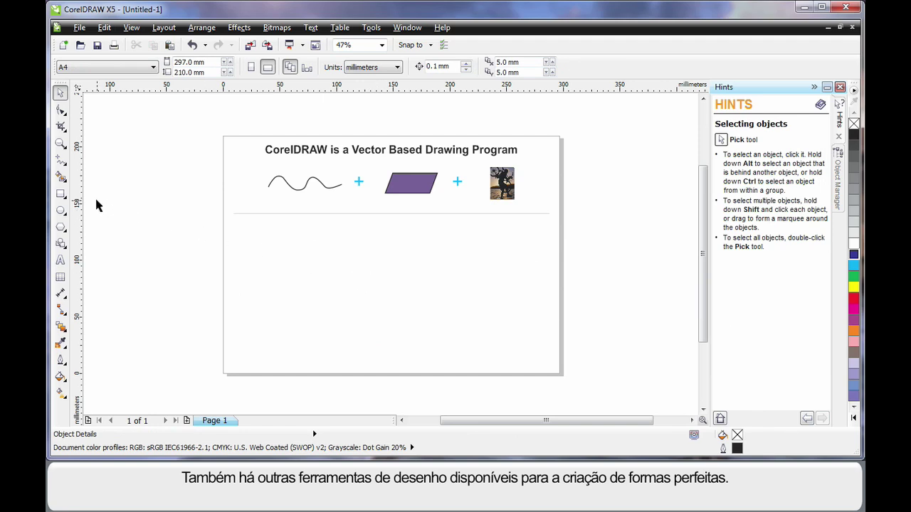
# Draw an ellipse of about 155.97 × 59.9 mm below the divider
pyautogui.click(60, 211)
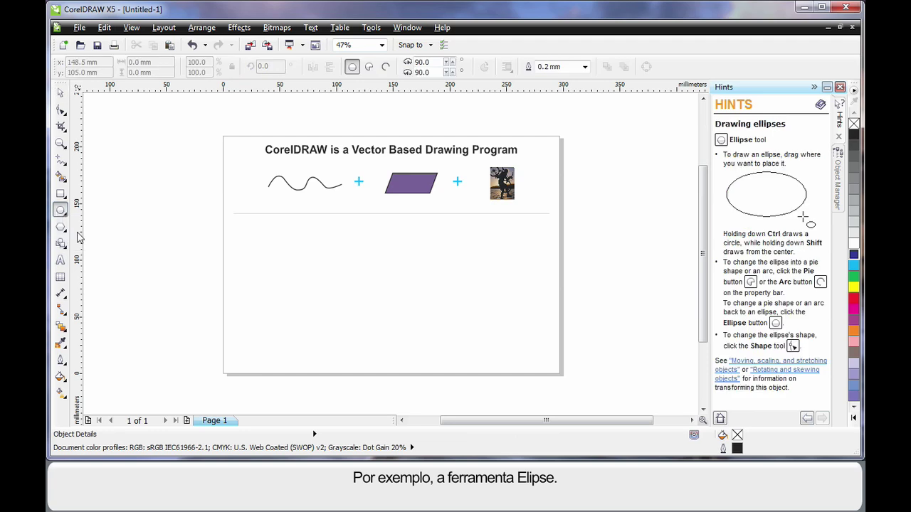
pyautogui.moveTo(310, 247)
pyautogui.mouseDown()
pyautogui.moveTo(429, 298)
pyautogui.moveTo(483, 294)
pyautogui.moveTo(485, 315)
pyautogui.mouseUp()
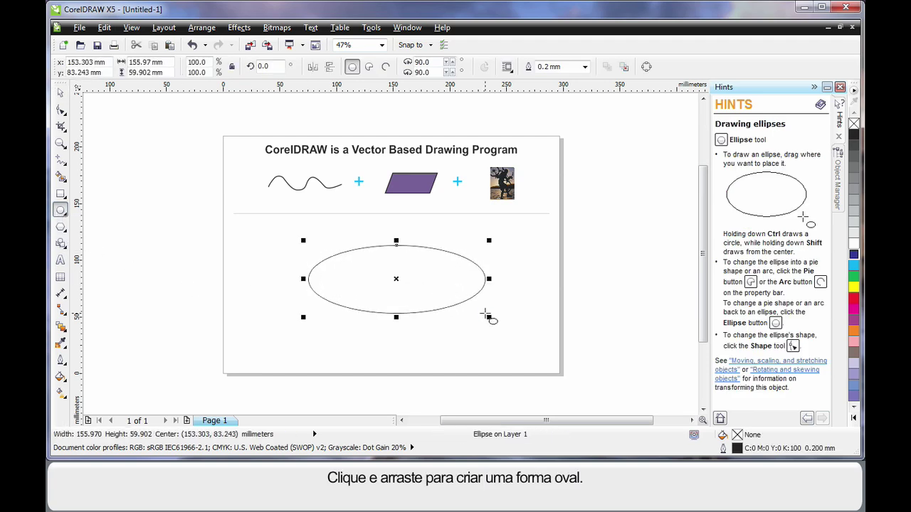
# Move the ellipse and stretch it to about 207.96 × 80.246 mm
pyautogui.click(62, 95)
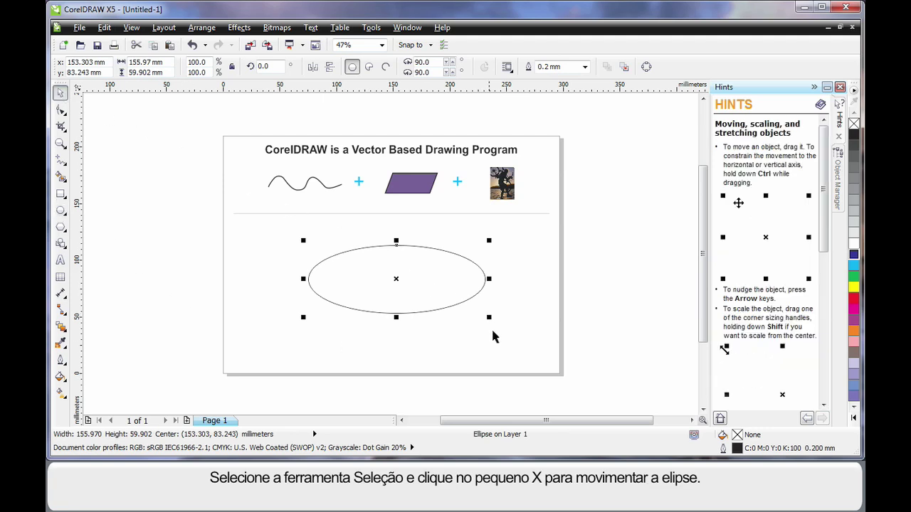
pyautogui.moveTo(396, 279)
pyautogui.mouseDown()
pyautogui.moveTo(339, 264)
pyautogui.moveTo(401, 287)
pyautogui.mouseUp()
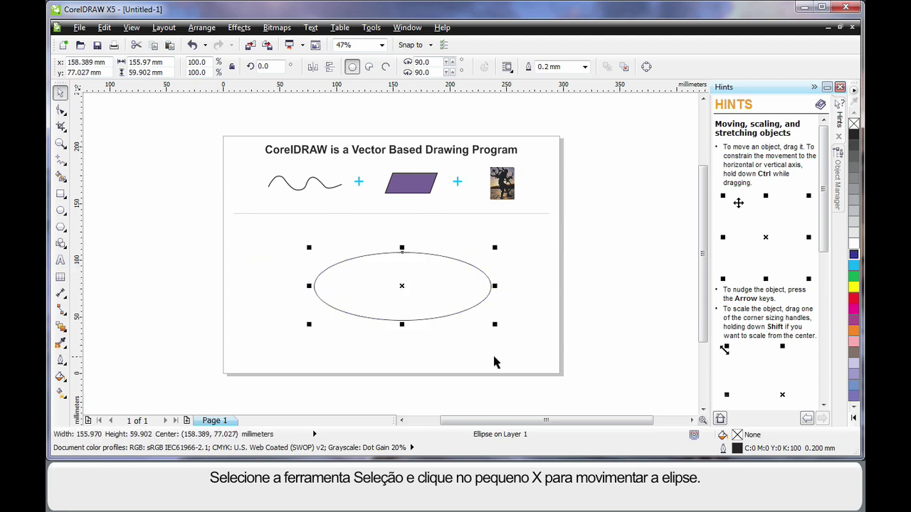
pyautogui.moveTo(495, 324); pyautogui.dragTo(523, 335)
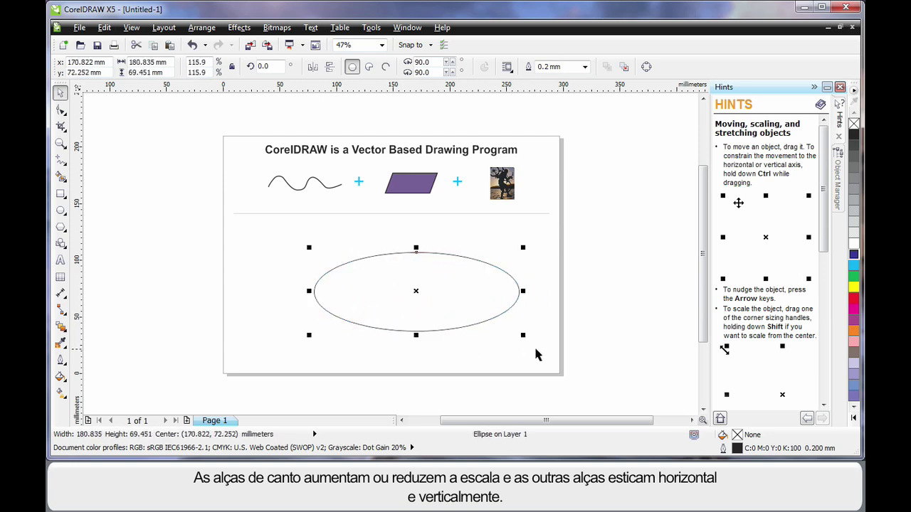
pyautogui.moveTo(523, 292); pyautogui.dragTo(550, 291)
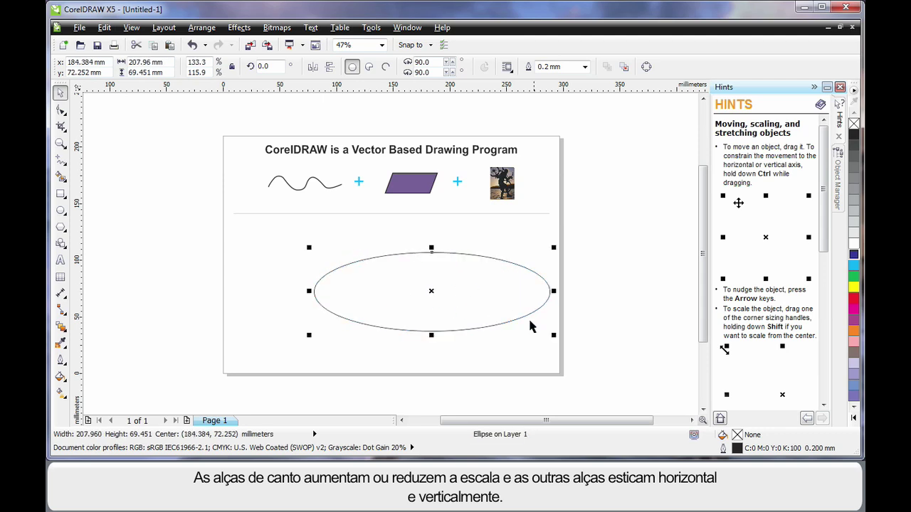
pyautogui.moveTo(433, 340)
pyautogui.mouseDown()
pyautogui.moveTo(431, 283)
pyautogui.moveTo(432, 347)
pyautogui.mouseUp()
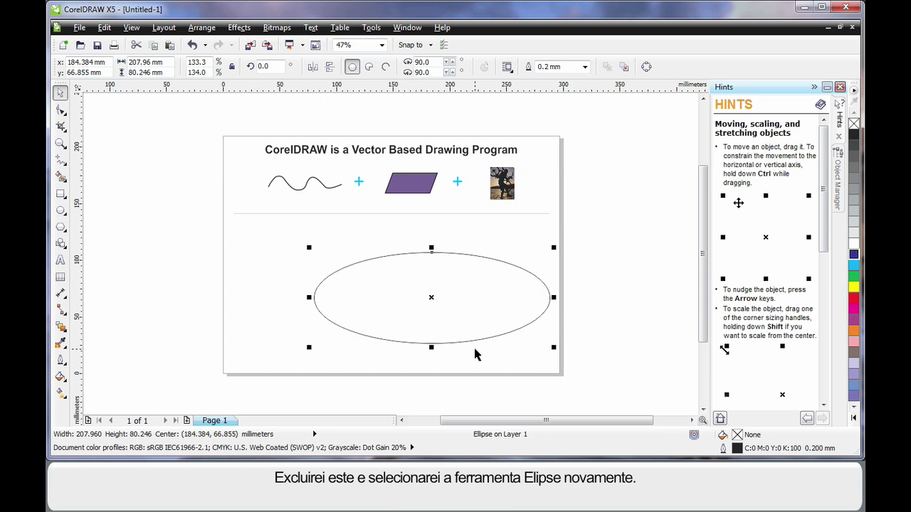
# Delete the ellipse and draw a perfect circle about 113.022 mm across
pyautogui.press('Delete')
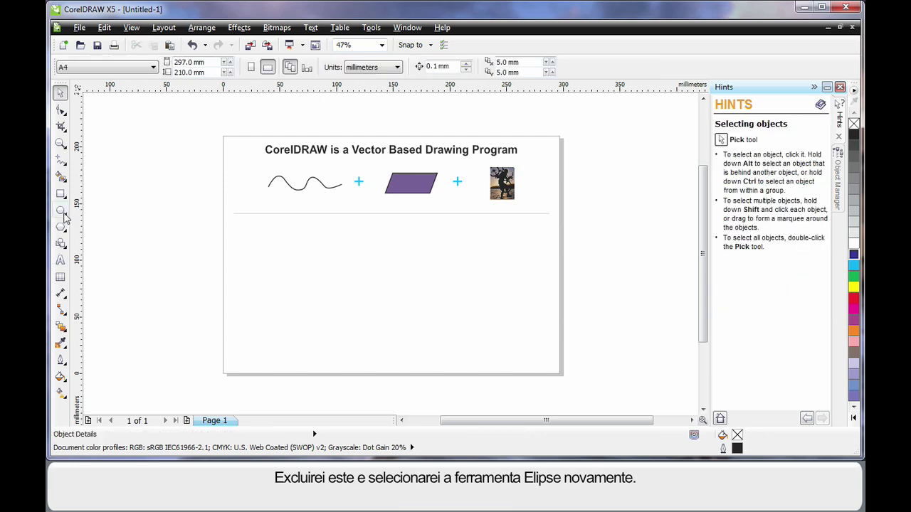
pyautogui.click(61, 211)
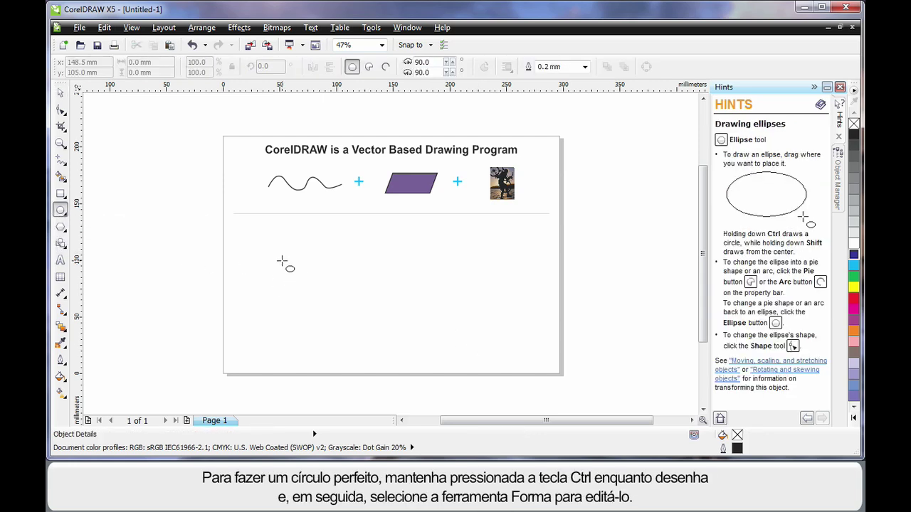
pyautogui.moveTo(265, 232); pyautogui.dragTo(392, 342)
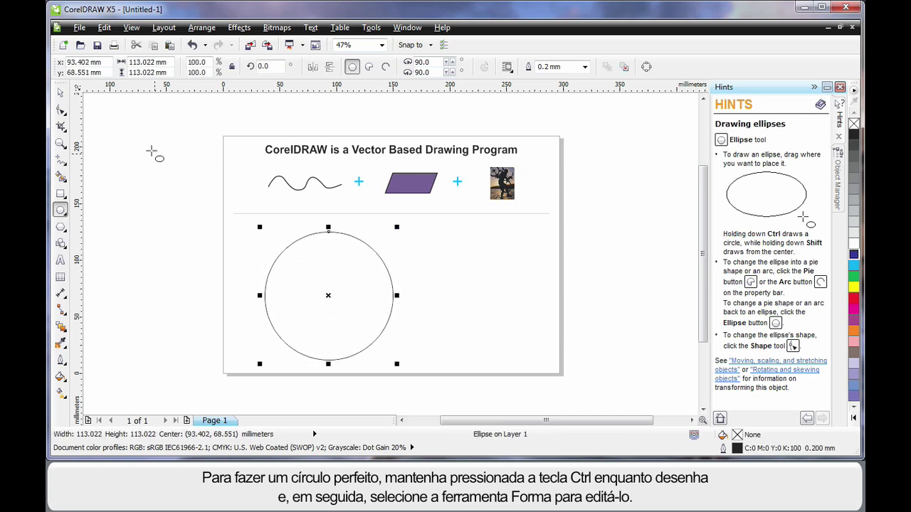
# Turn the circle into a pie from 24.677° to 331.699°, mouth facing right
pyautogui.click(60, 111)
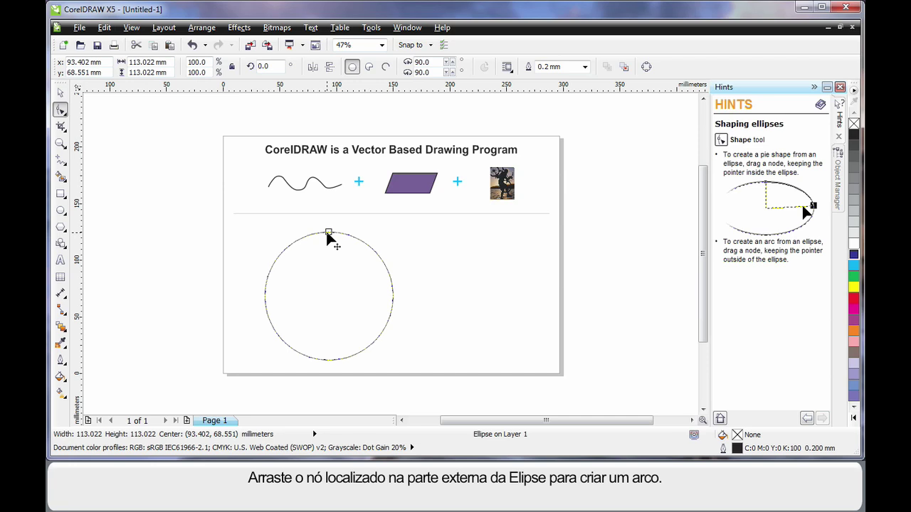
pyautogui.moveTo(329, 234); pyautogui.dragTo(437, 355)
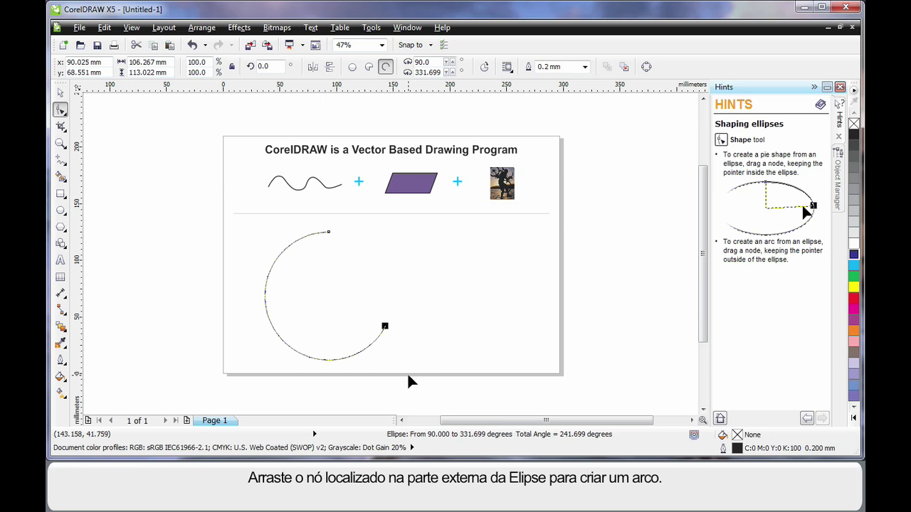
pyautogui.moveTo(328, 235); pyautogui.dragTo(387, 269)
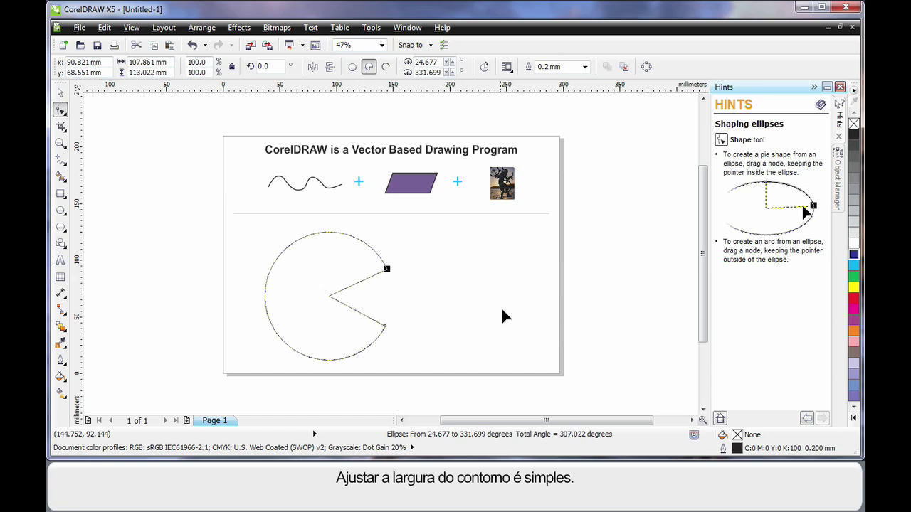
# Set the Pac-Man pie's outline to 2.5 mm red and fill it with cyan (C:100)
pyautogui.click(585, 67)
pyautogui.click(565, 162)
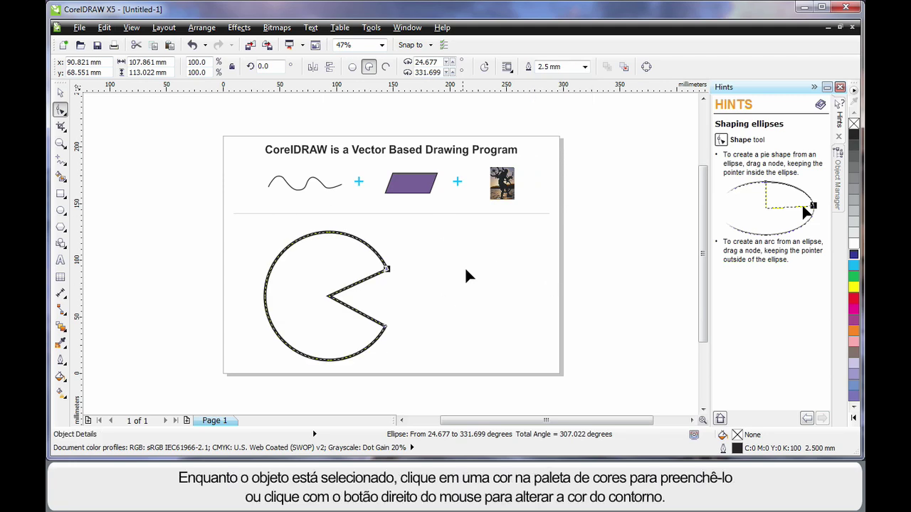
pyautogui.click(854, 268)
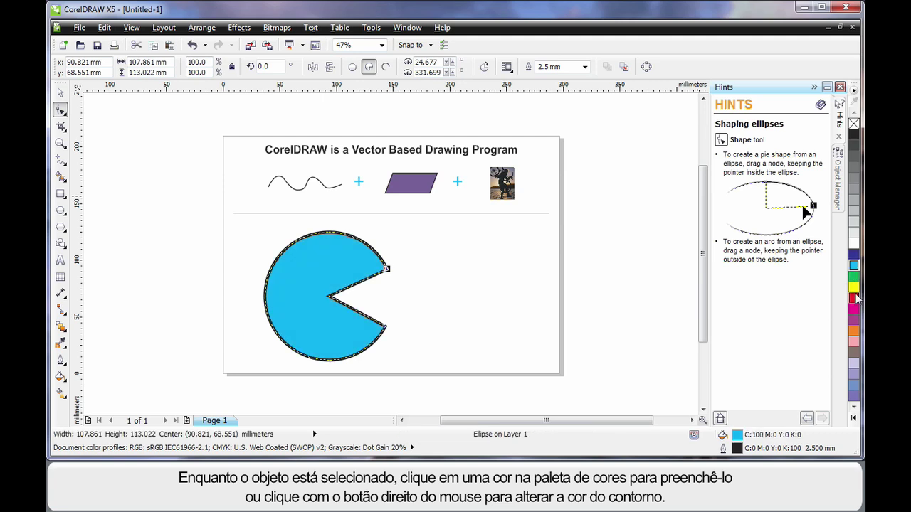
pyautogui.rightClick(855, 299)
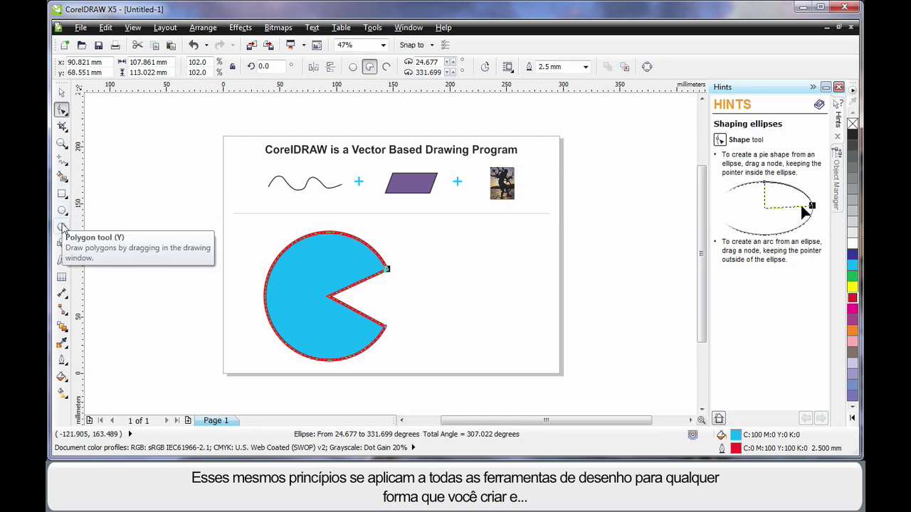
pyautogui.click(62, 195)
pyautogui.click(63, 229)
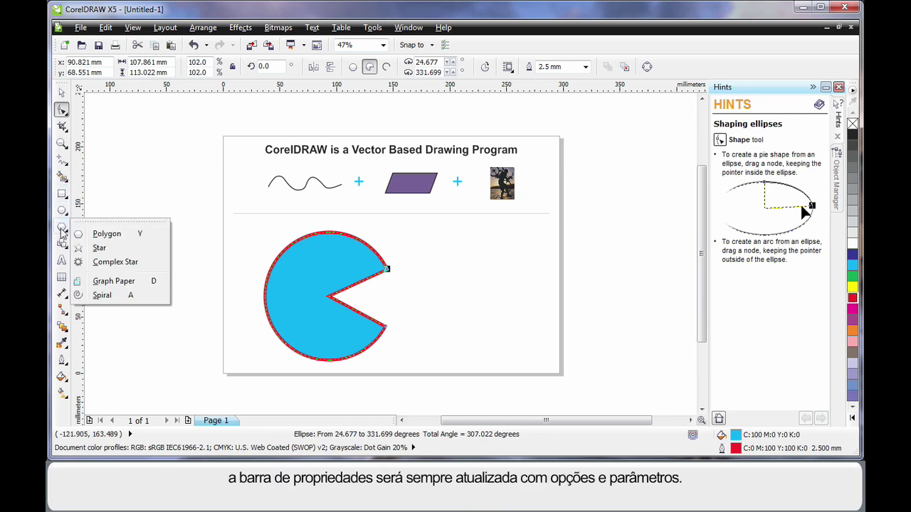
pyautogui.click(67, 233)
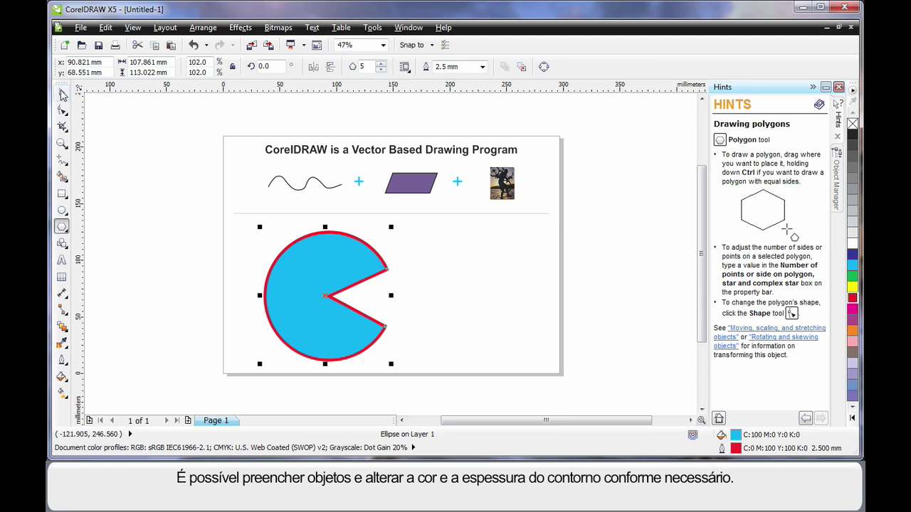
pyautogui.click(63, 95)
pyautogui.click(148, 178)
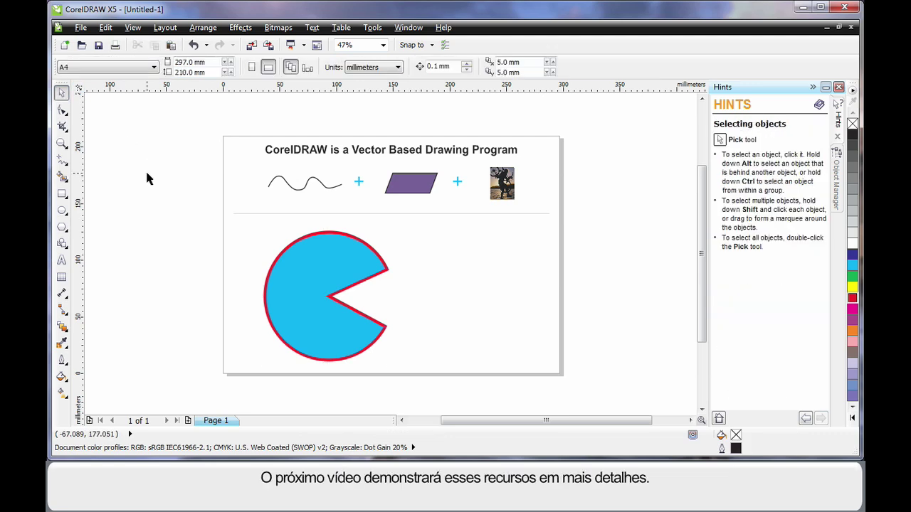